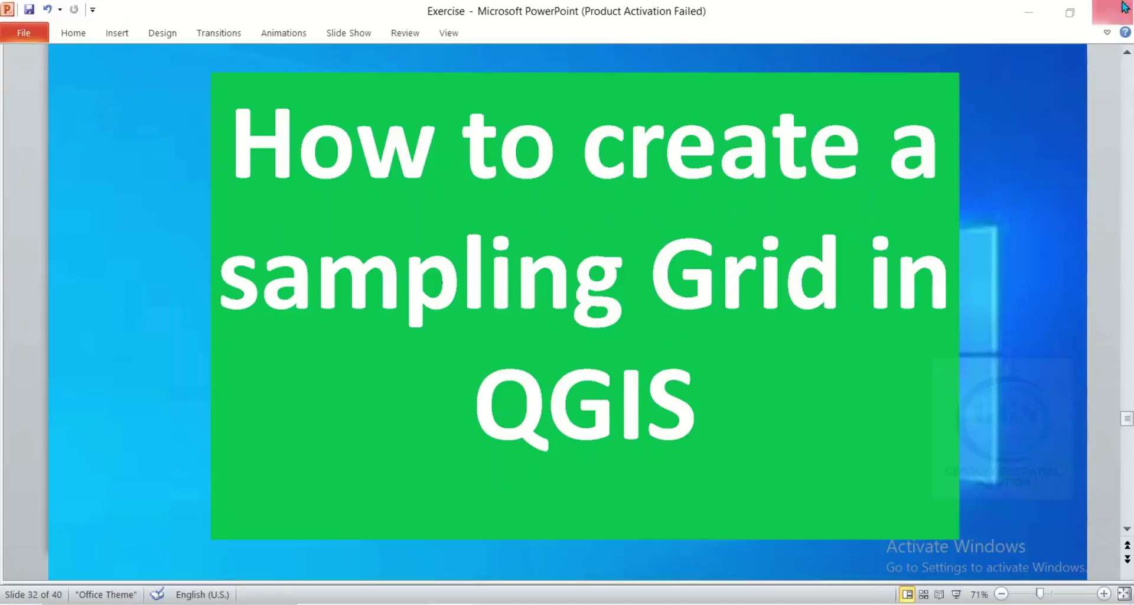
Minimize the 'How to create a sampling Grid in QGIS' presentation so the empty QGIS project shows.
{"action": "left_click", "coordinate": [1029, 12]}
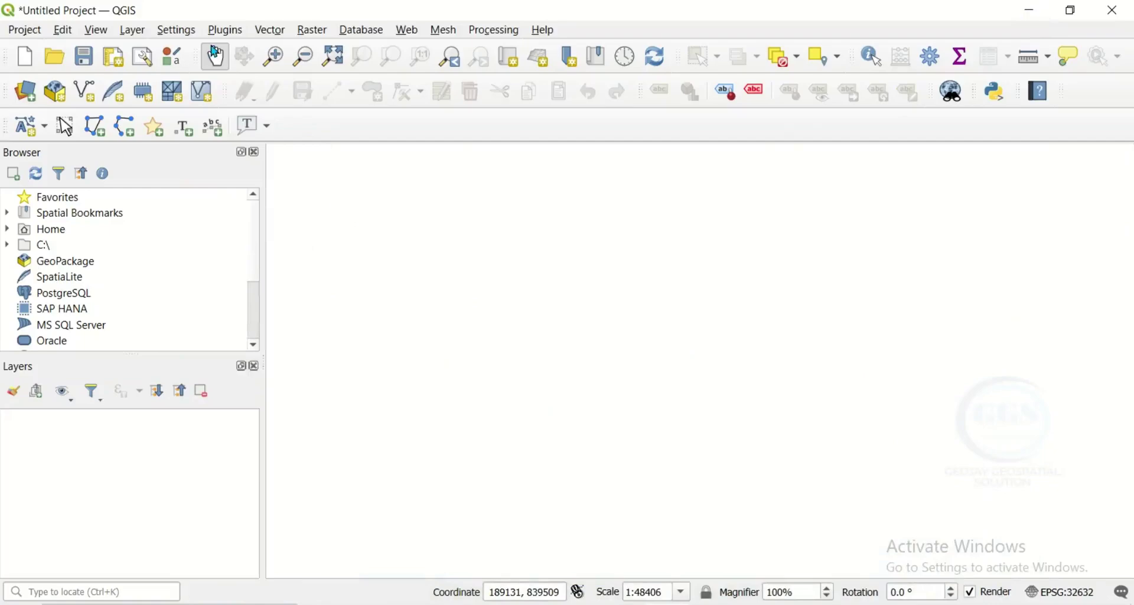
Load Tutorial\Study area.shp into the project as a vector layer.
{"action": "left_click", "coordinate": [130, 31]}
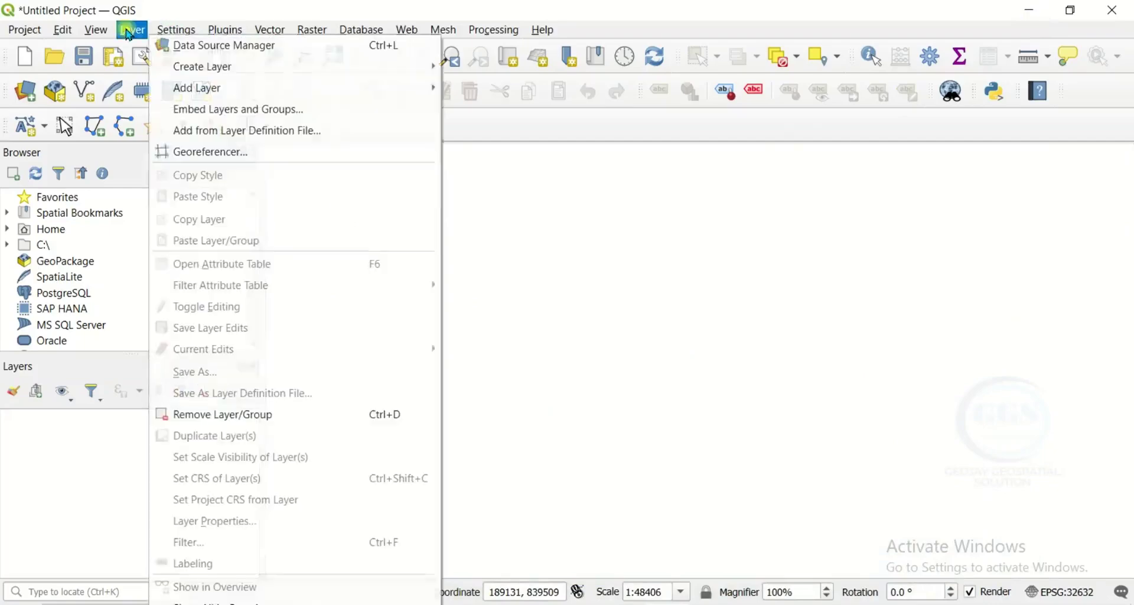
{"action": "mouse_move", "coordinate": [185, 89]}
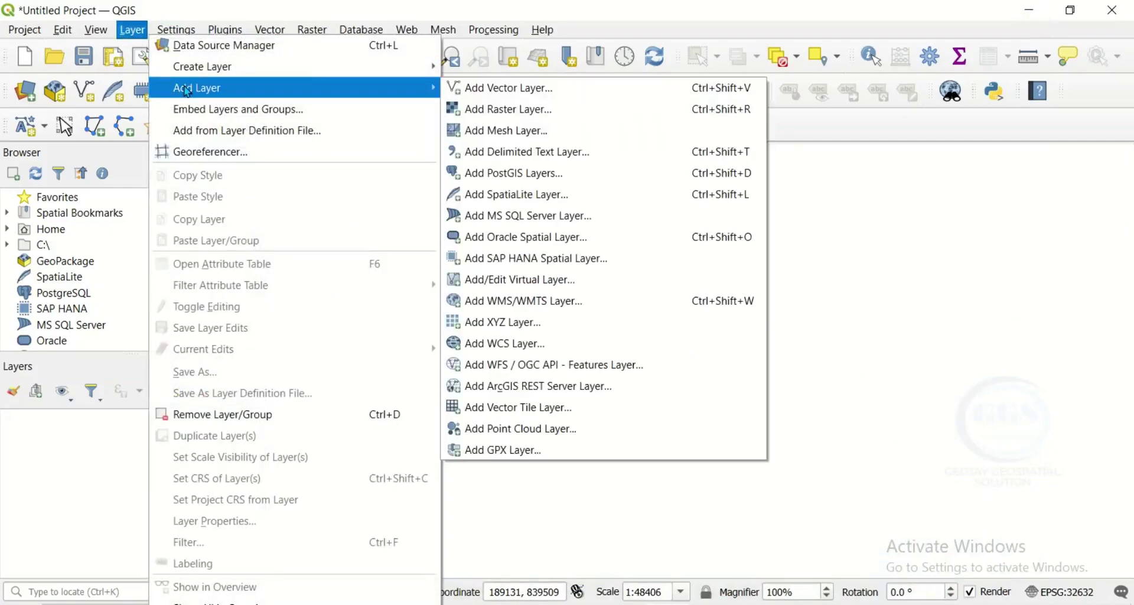
{"action": "left_click", "coordinate": [476, 88]}
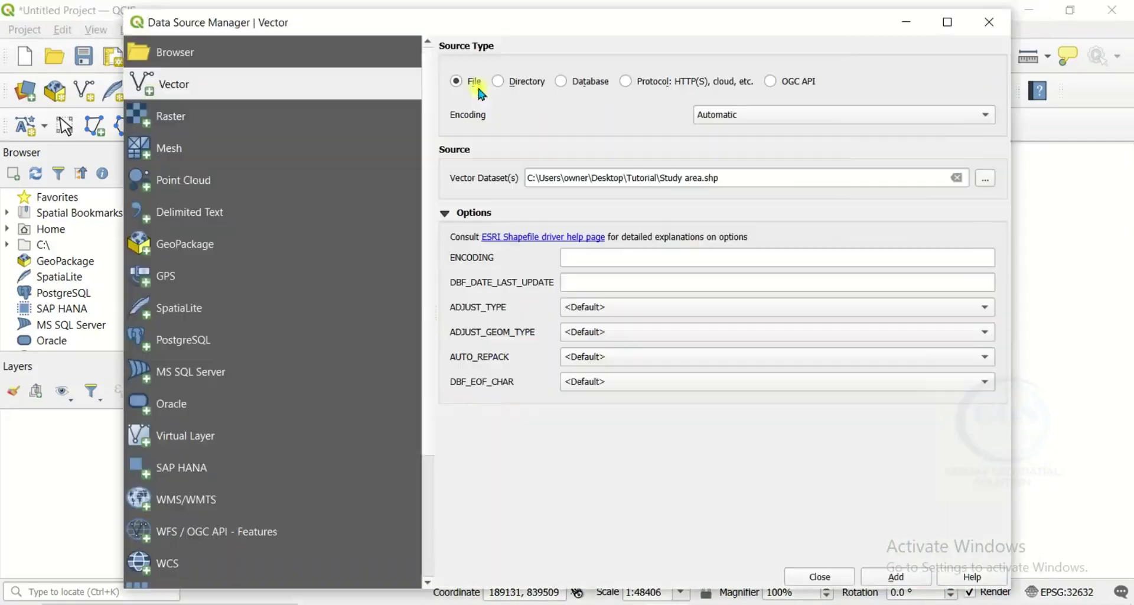
{"action": "left_click", "coordinate": [983, 180]}
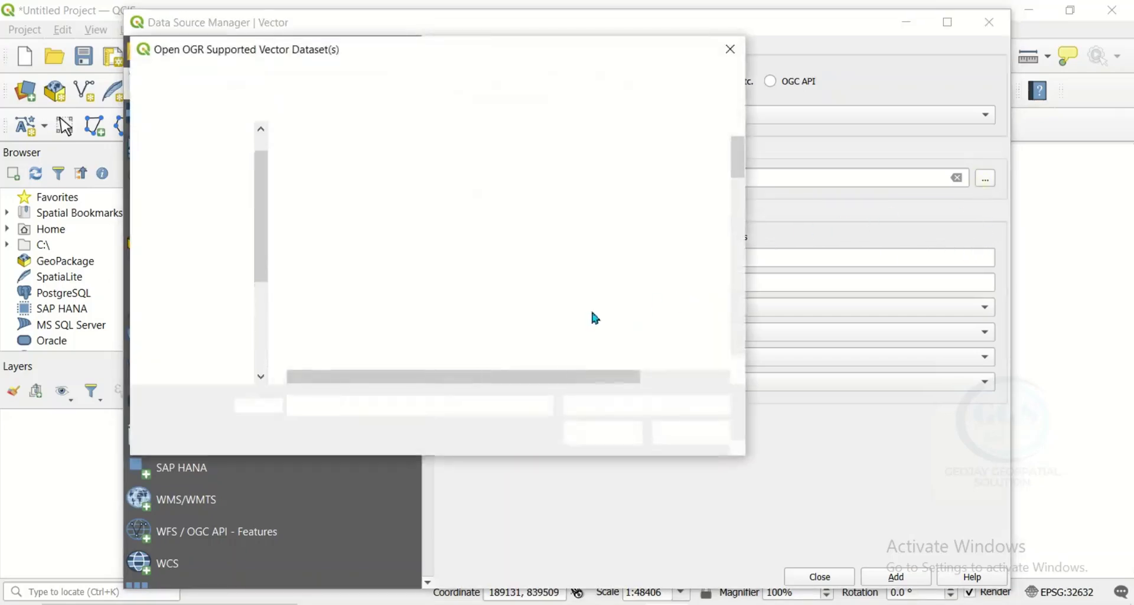
{"action": "scroll", "coordinate": [431, 296], "scroll_direction": "down", "scroll_amount": 10}
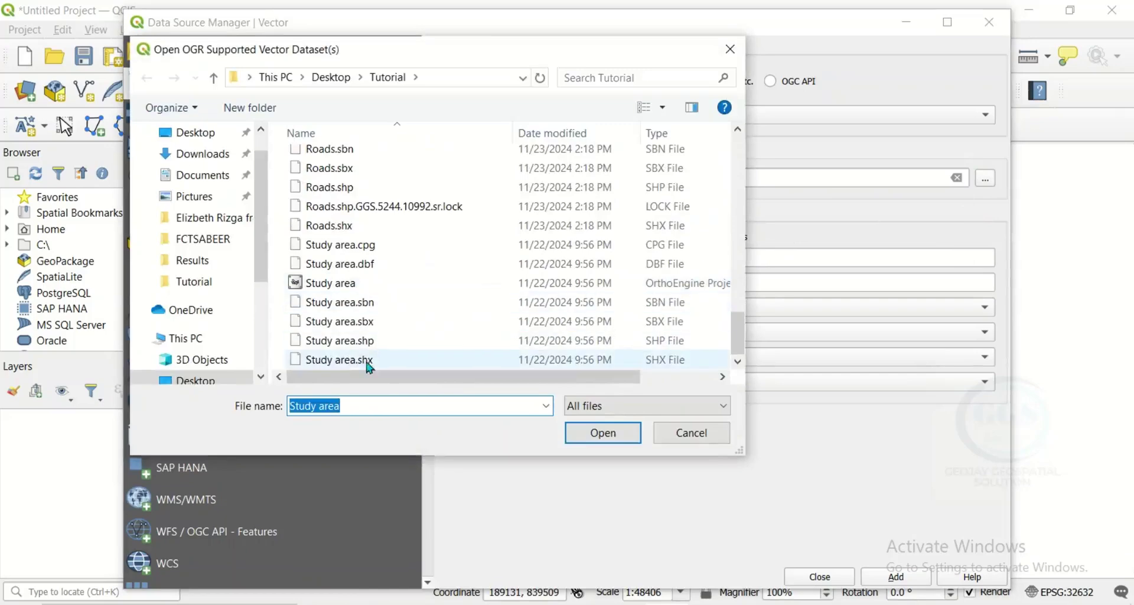
{"action": "left_click", "coordinate": [367, 342]}
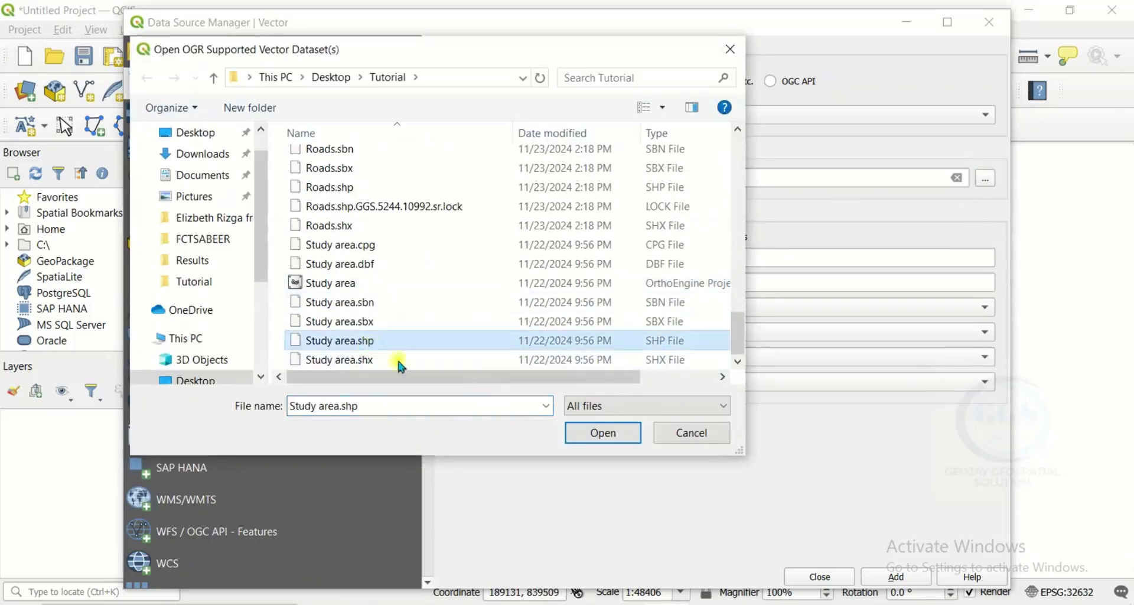
{"action": "left_click", "coordinate": [599, 434]}
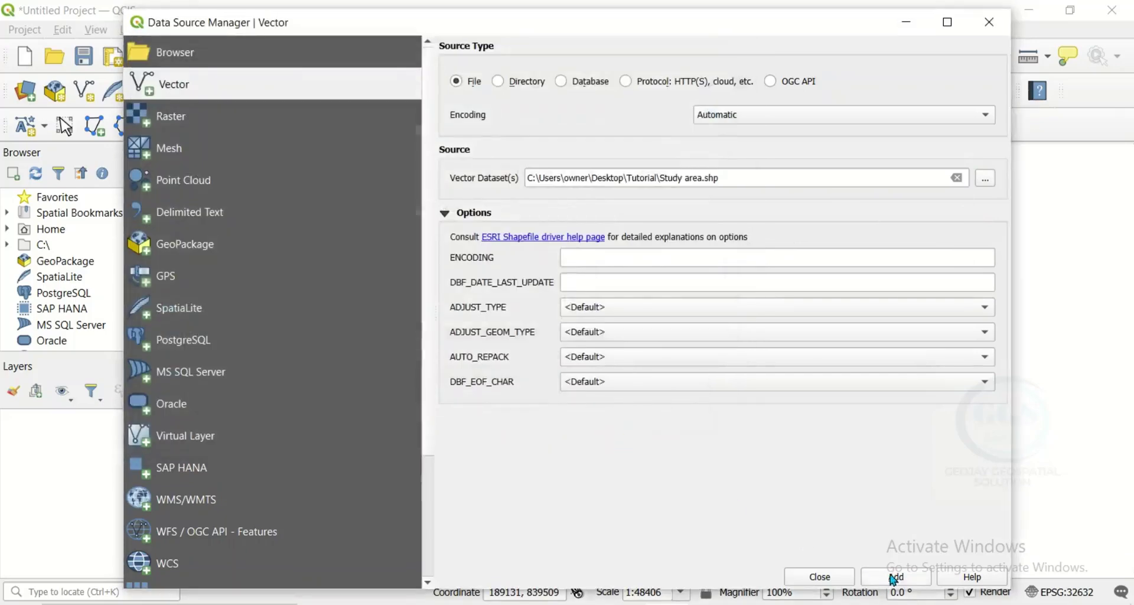
{"action": "left_click", "coordinate": [894, 578]}
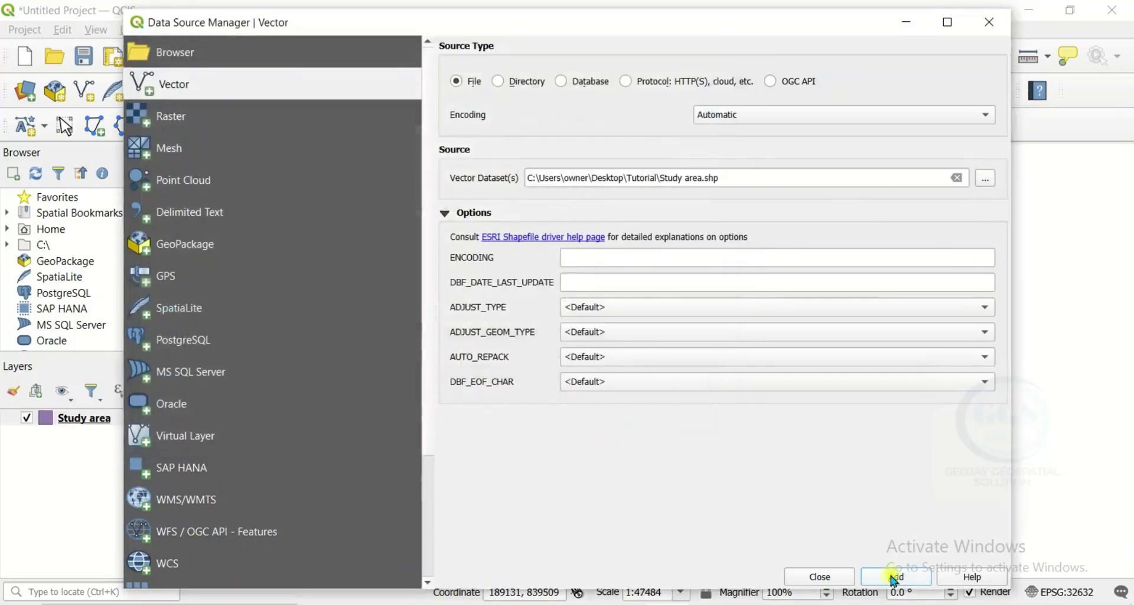
{"action": "left_click", "coordinate": [833, 579]}
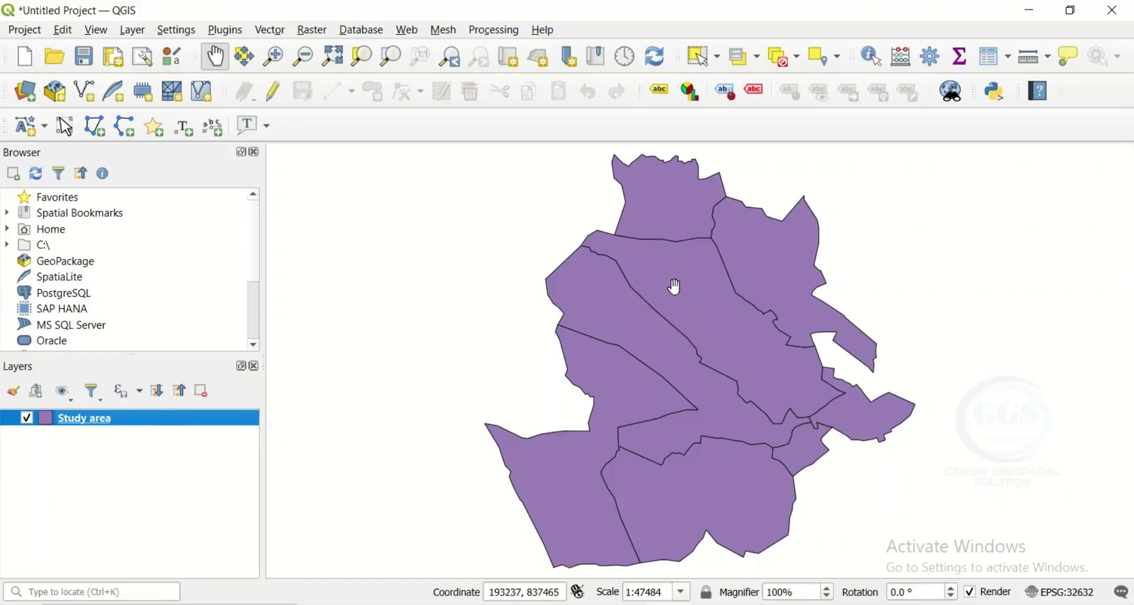
{"action": "right_click", "coordinate": [94, 420]}
{"action": "left_click", "coordinate": [140, 410]}
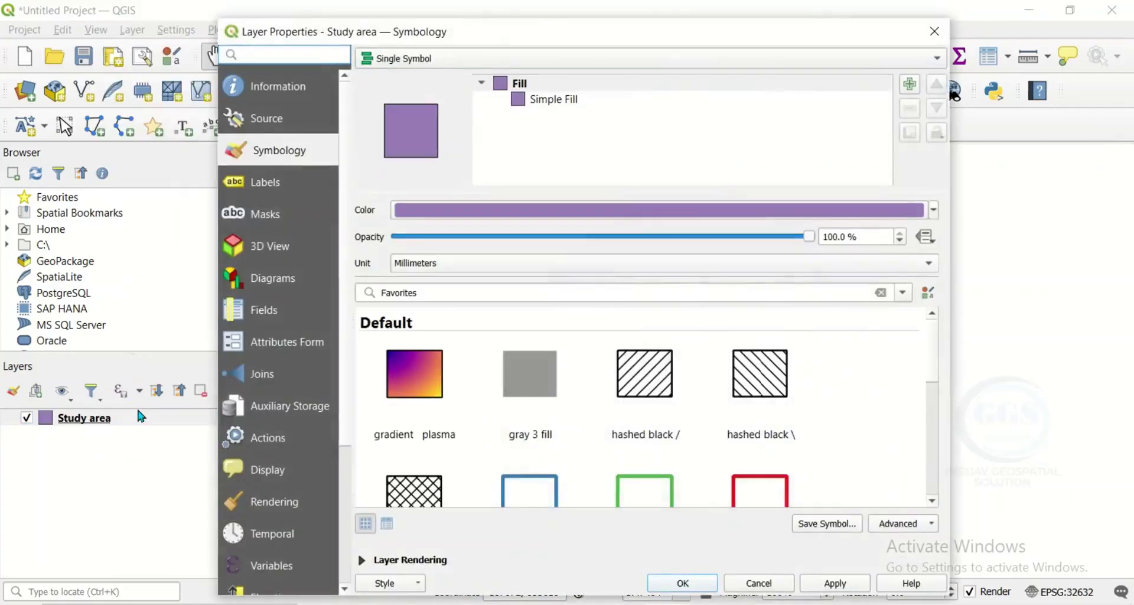
{"action": "left_click", "coordinate": [266, 120]}
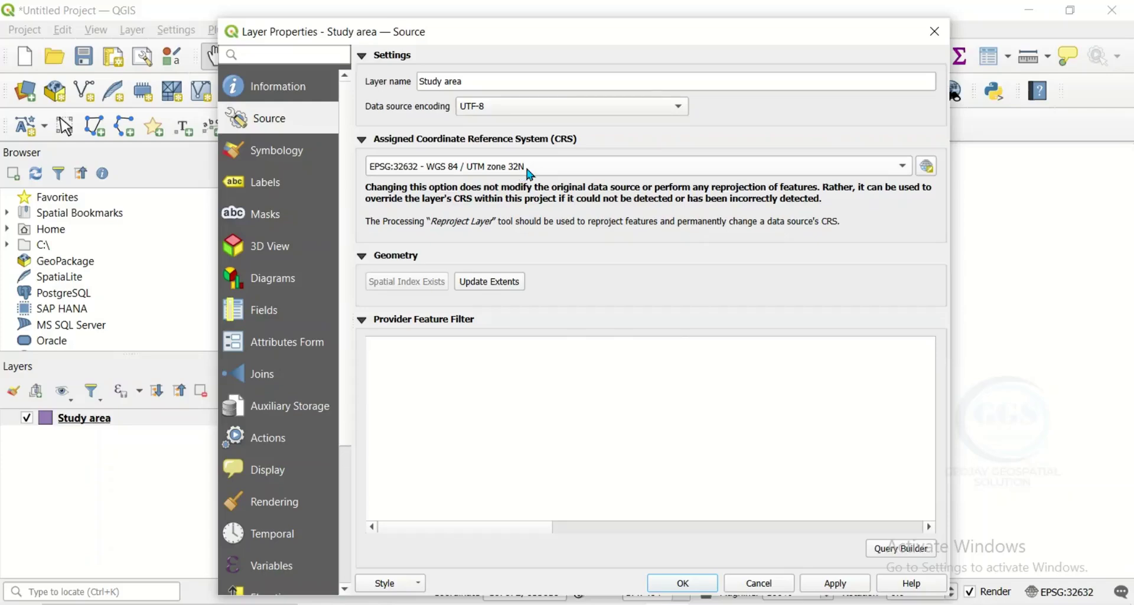
{"action": "mouse_move", "coordinate": [530, 174]}
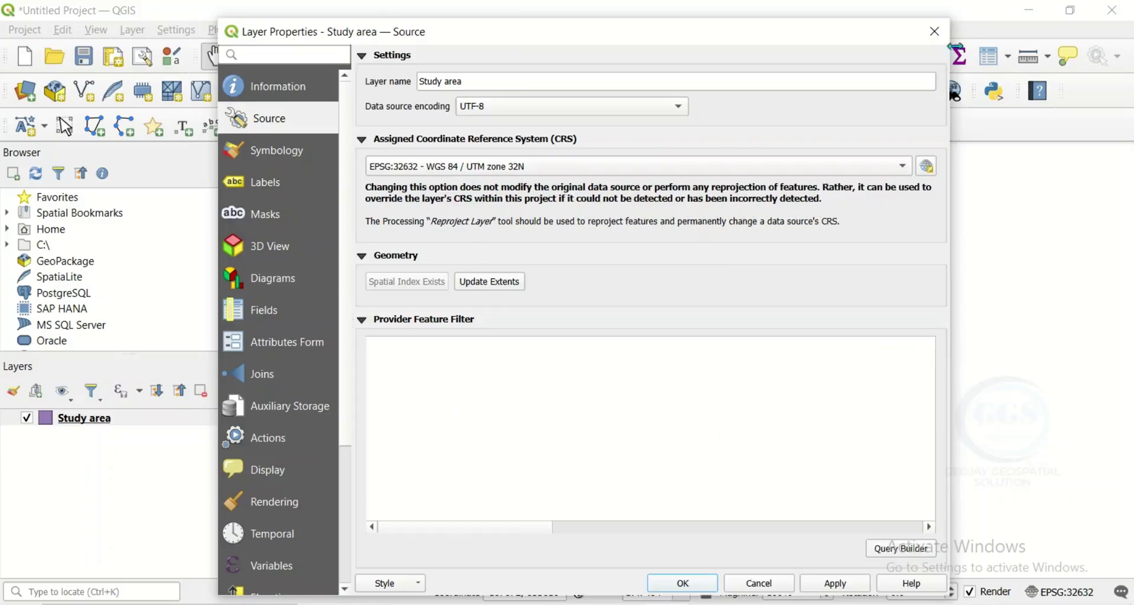
{"action": "left_click", "coordinate": [935, 33]}
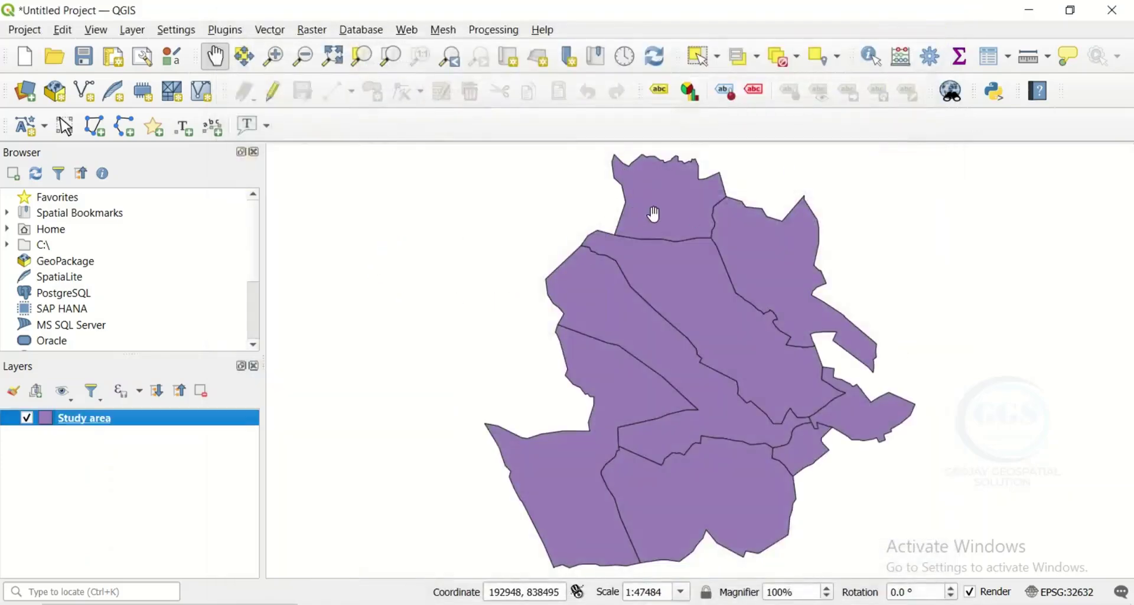
Launch Create grid from the Vector creation group of the Processing Toolbox.
{"action": "left_click", "coordinate": [488, 32]}
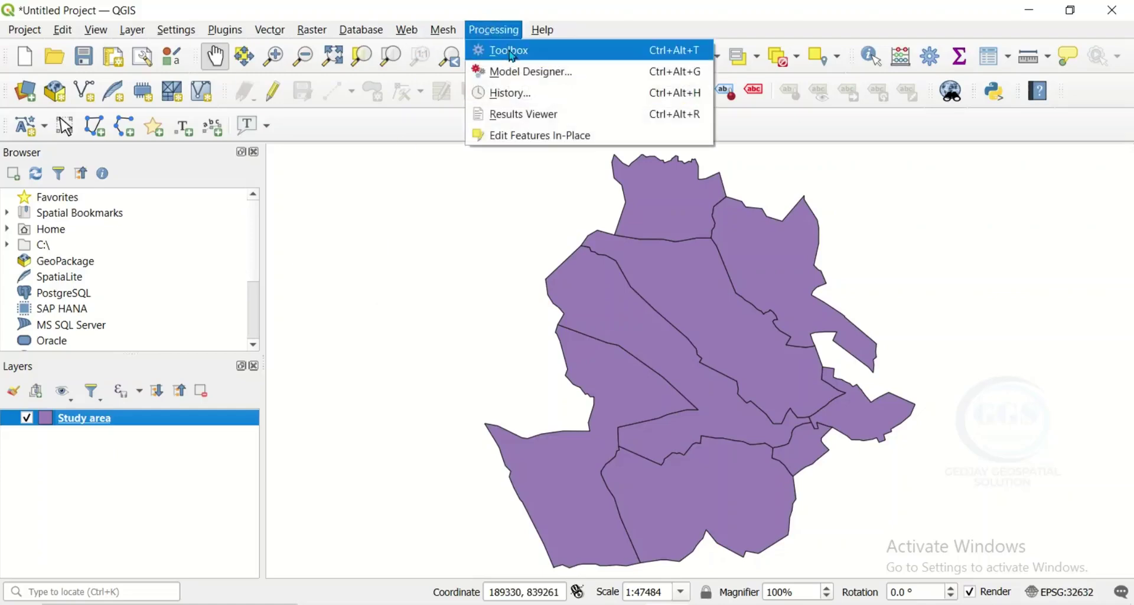
{"action": "left_click", "coordinate": [511, 53]}
{"action": "scroll", "coordinate": [954, 408], "scroll_direction": "down", "scroll_amount": 2}
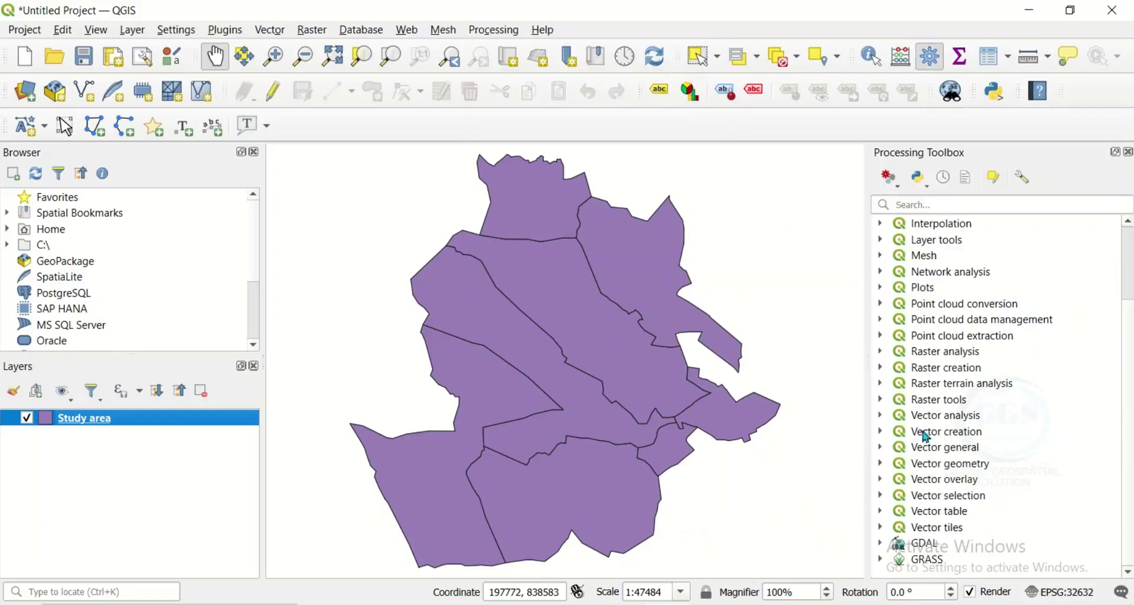
{"action": "left_click", "coordinate": [936, 434]}
{"action": "left_click", "coordinate": [881, 432]}
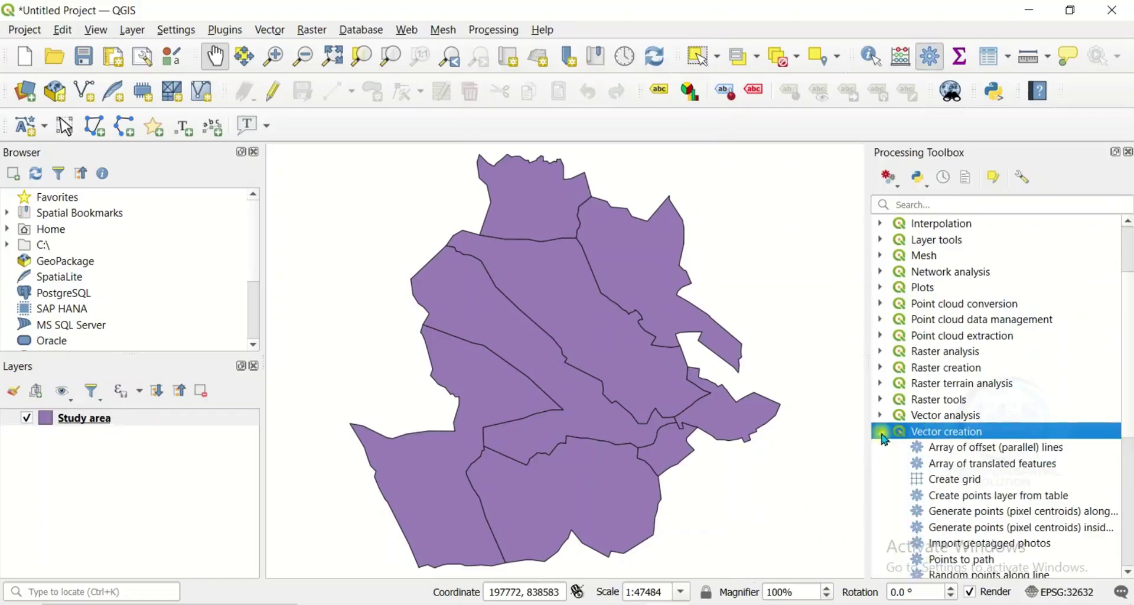
{"action": "double_click", "coordinate": [966, 480]}
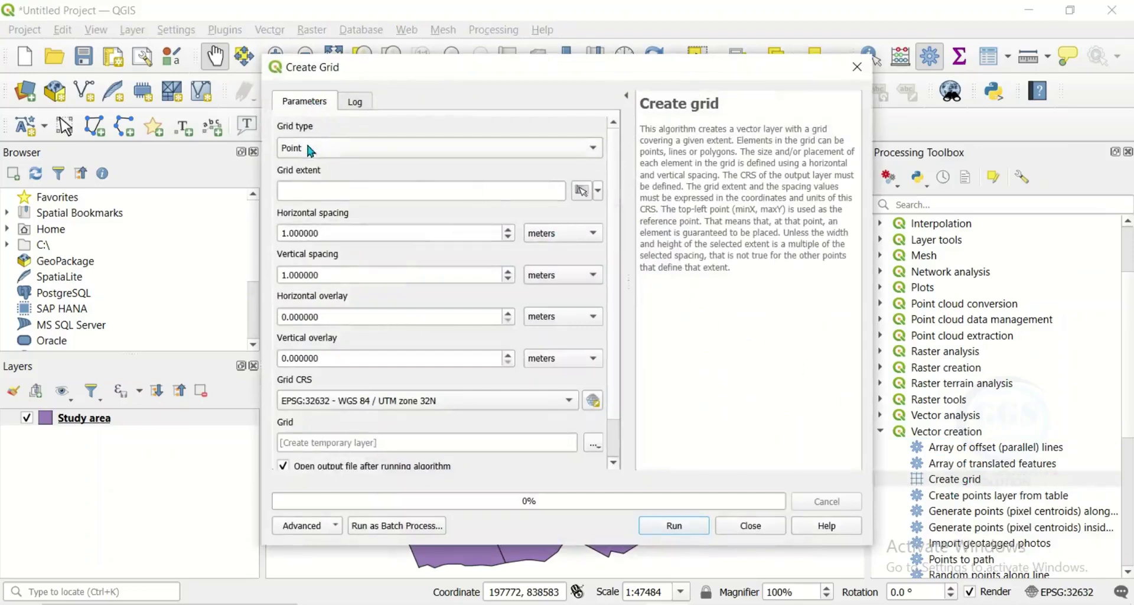
Set Grid type to Rectangle (Polygon), auto-fill an initial extent, and list the other extent options.
{"action": "left_click", "coordinate": [592, 148]}
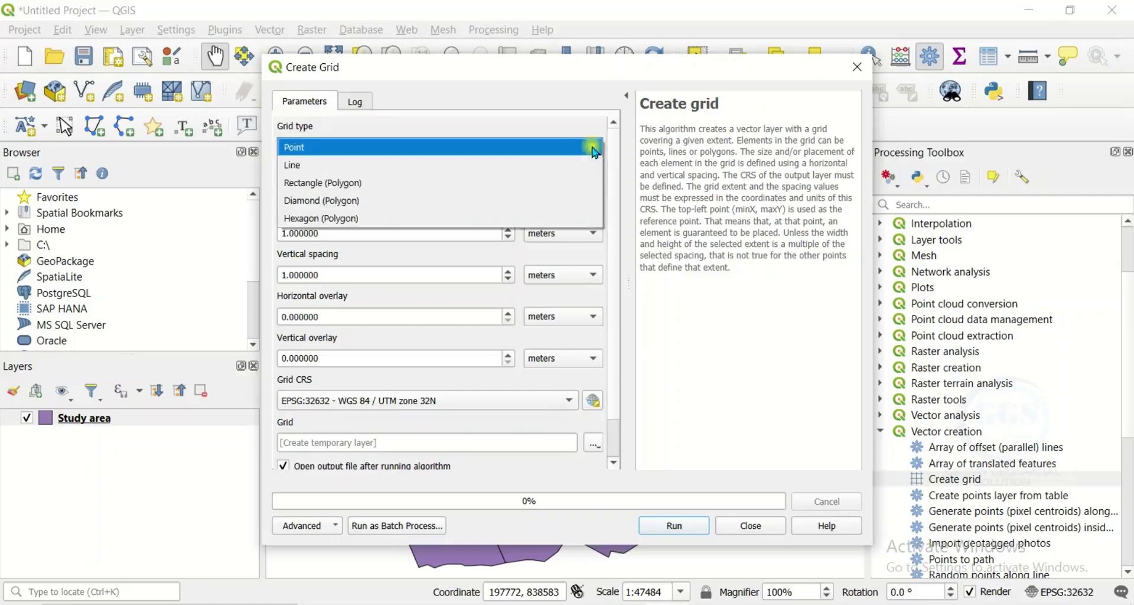
{"action": "left_click", "coordinate": [350, 188]}
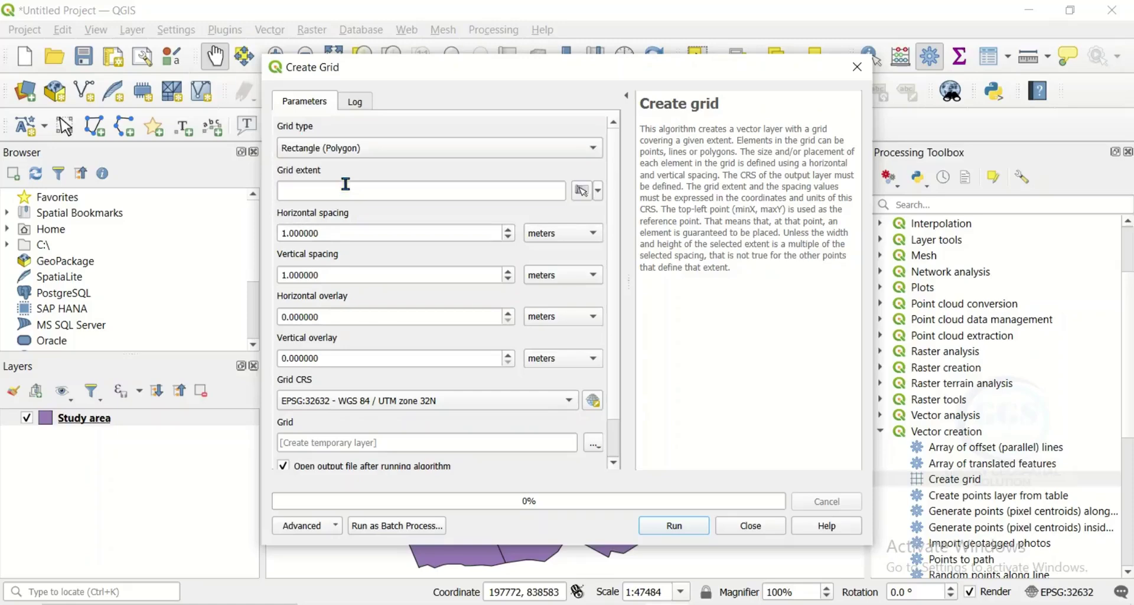
{"action": "left_click", "coordinate": [582, 192]}
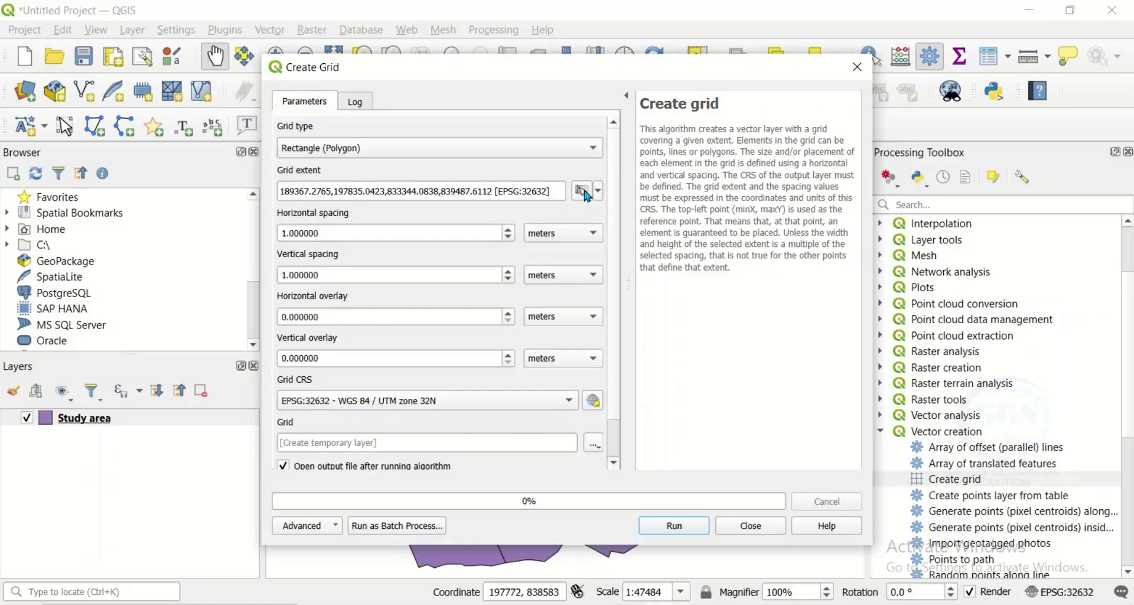
{"action": "left_click", "coordinate": [599, 191]}
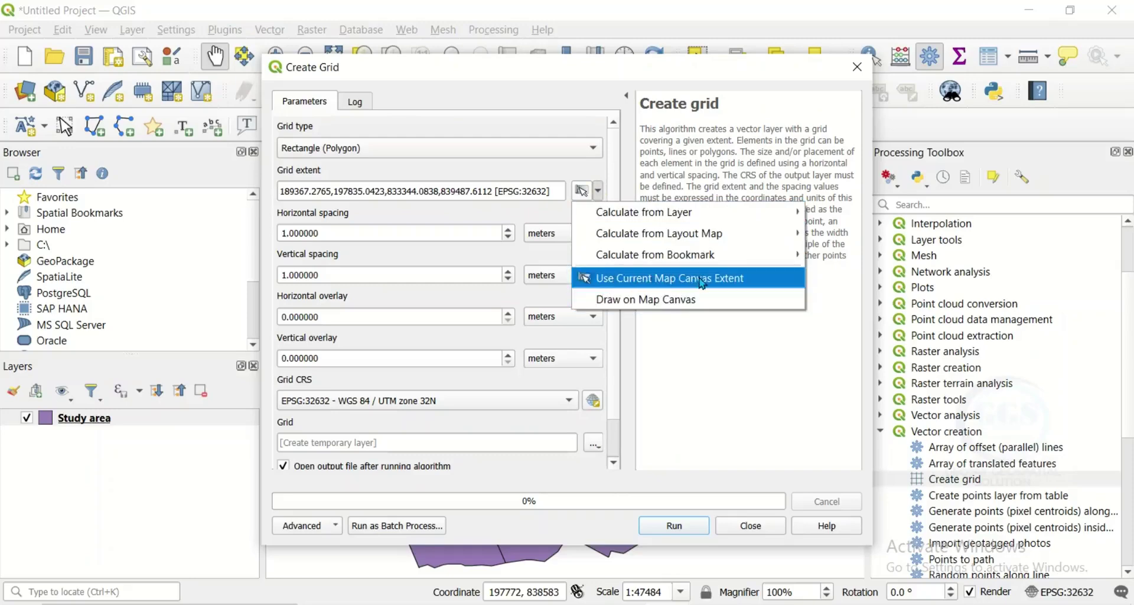
Draw the grid extent on the map canvas as a rectangle enclosing the study area.
{"action": "left_click", "coordinate": [650, 300]}
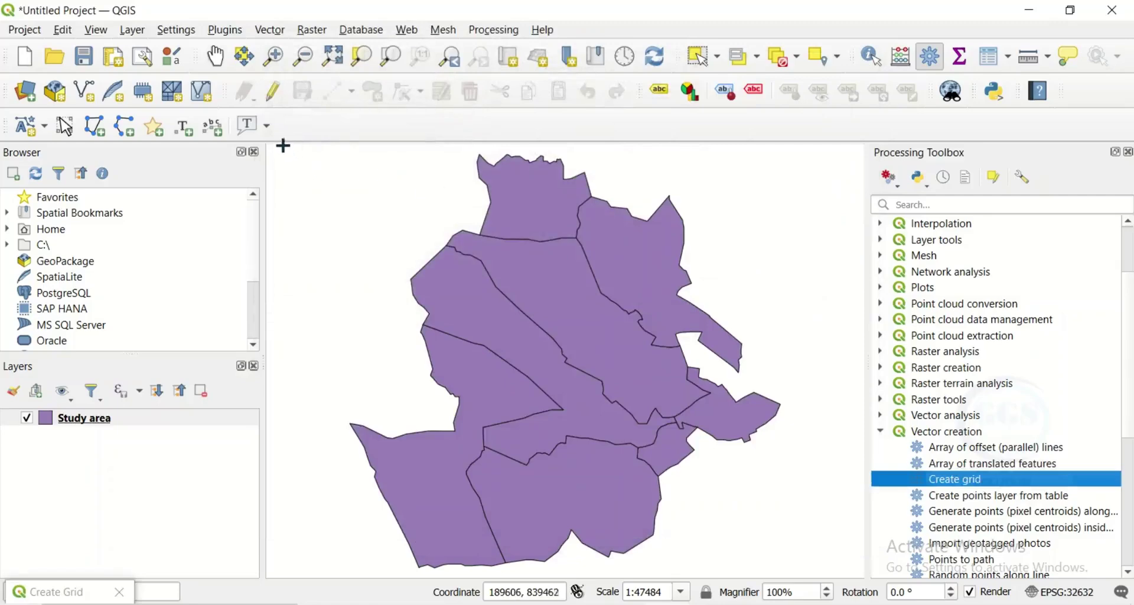
{"action": "left_click_drag", "start_coordinate": [286, 148], "coordinate": [797, 572]}
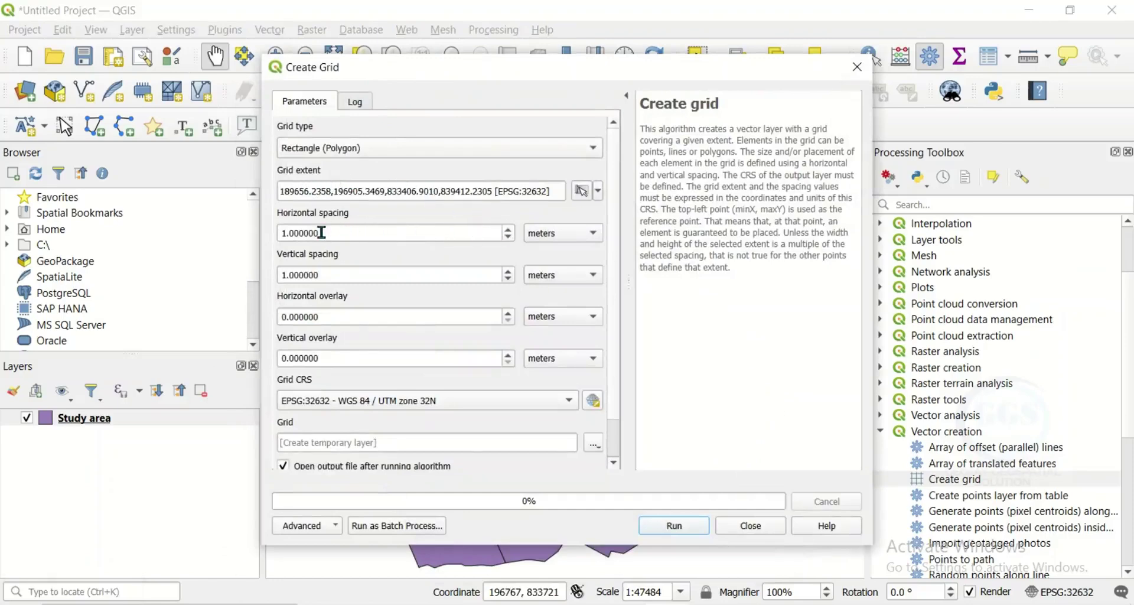
Enter 500 for both horizontal and vertical spacing, keeping meters as the unit.
{"action": "left_click_drag", "start_coordinate": [322, 233], "coordinate": [274, 232]}
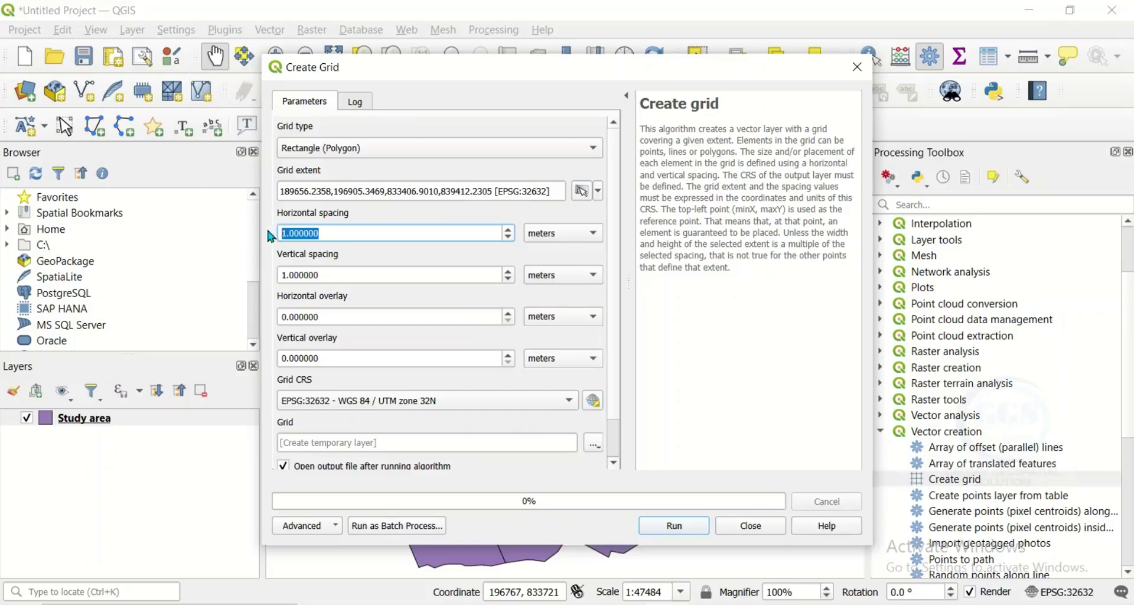
{"action": "type", "text": "500"}
{"action": "left_click_drag", "start_coordinate": [328, 273], "coordinate": [269, 278]}
{"action": "type", "text": "5"}
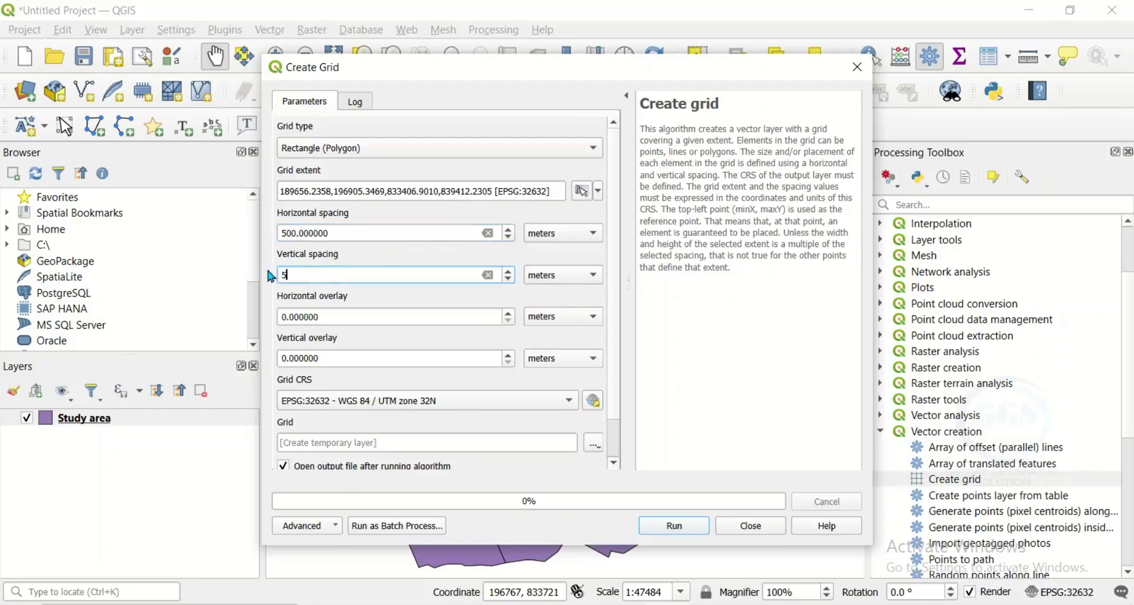
{"action": "left_click", "coordinate": [596, 235]}
{"action": "left_click", "coordinate": [596, 235]}
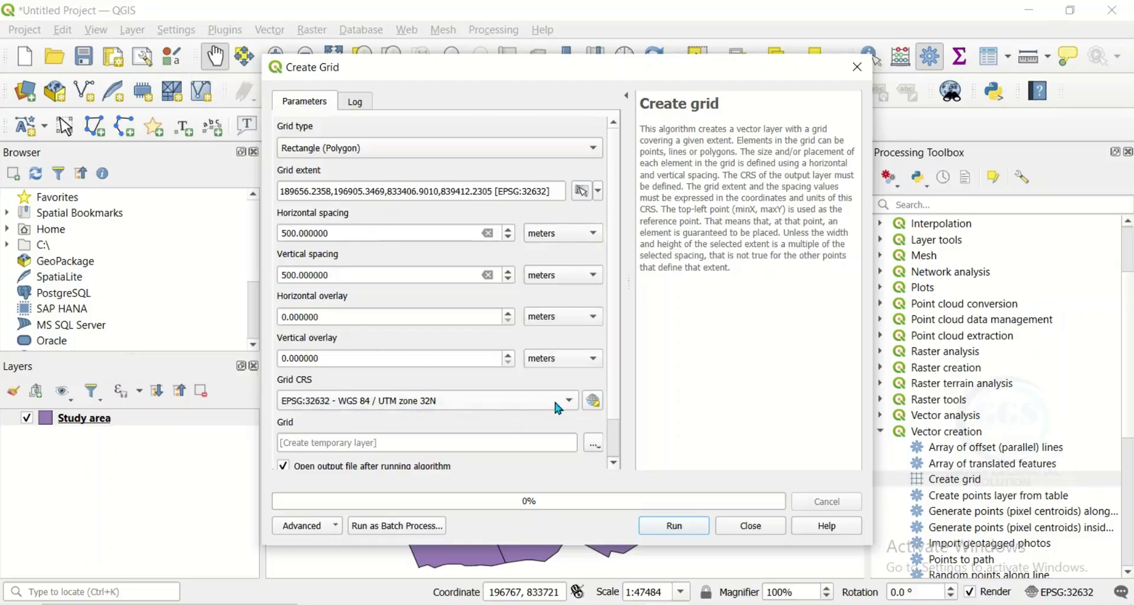
{"action": "mouse_move", "coordinate": [571, 407]}
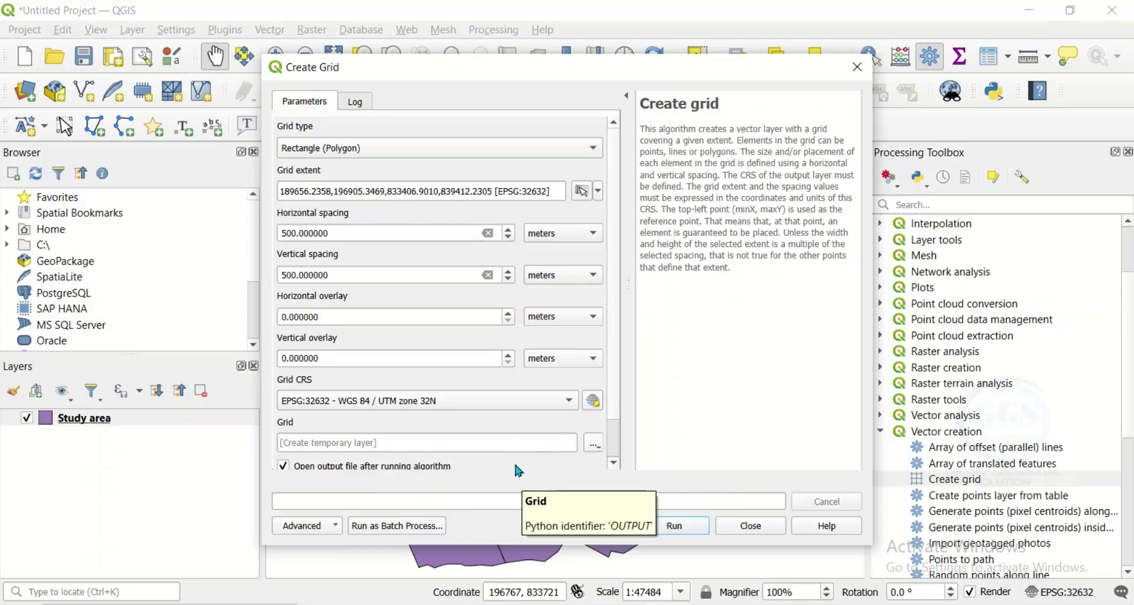
Run Create grid to produce the 500 m Grid layer, then close the tool.
{"action": "left_click", "coordinate": [674, 527]}
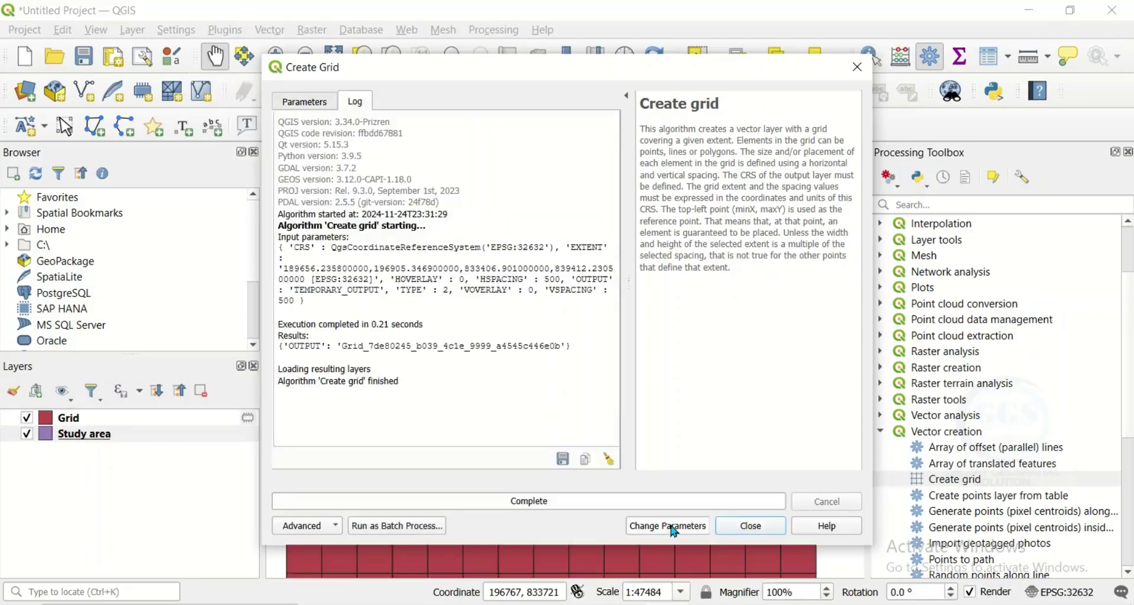
{"action": "left_click", "coordinate": [751, 526]}
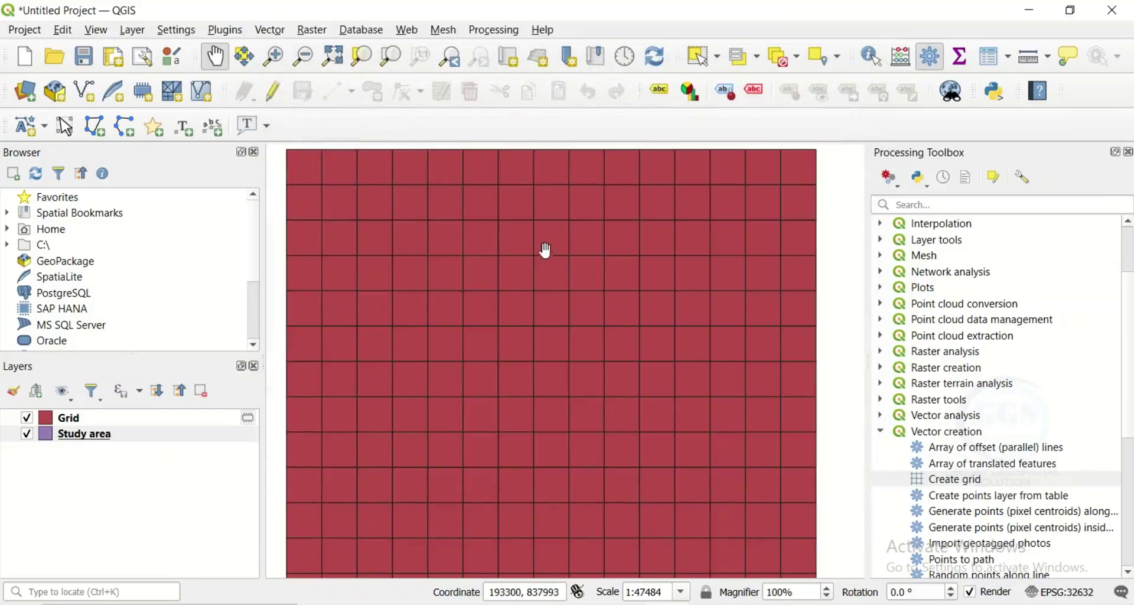
Apply the 'outline green' symbol to the Grid layer in its Symbology properties.
{"action": "left_click", "coordinate": [70, 420]}
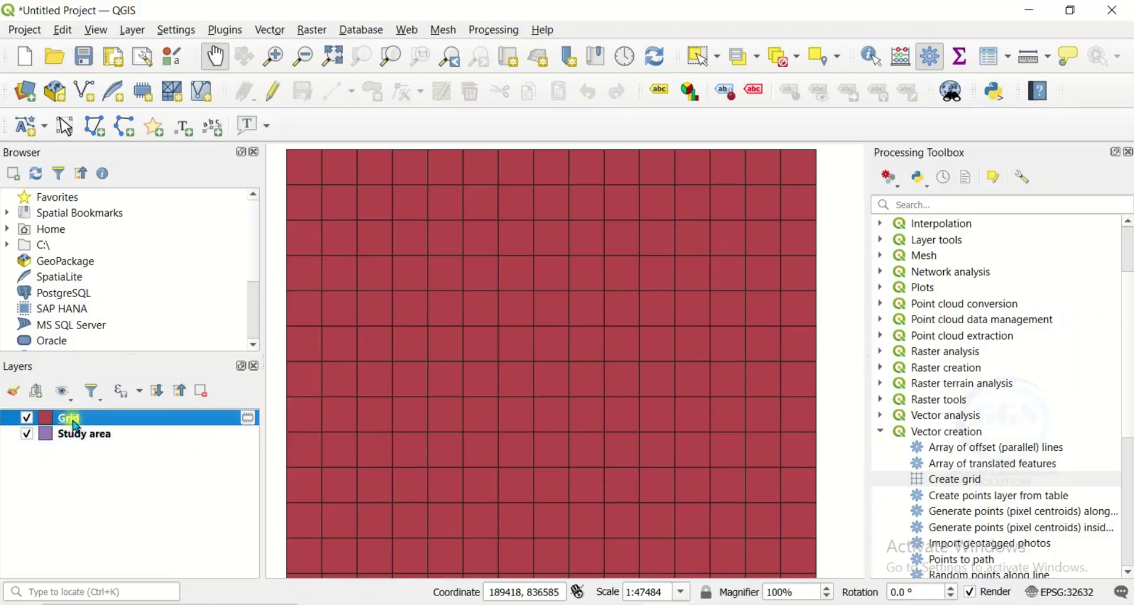
{"action": "right_click", "coordinate": [89, 423]}
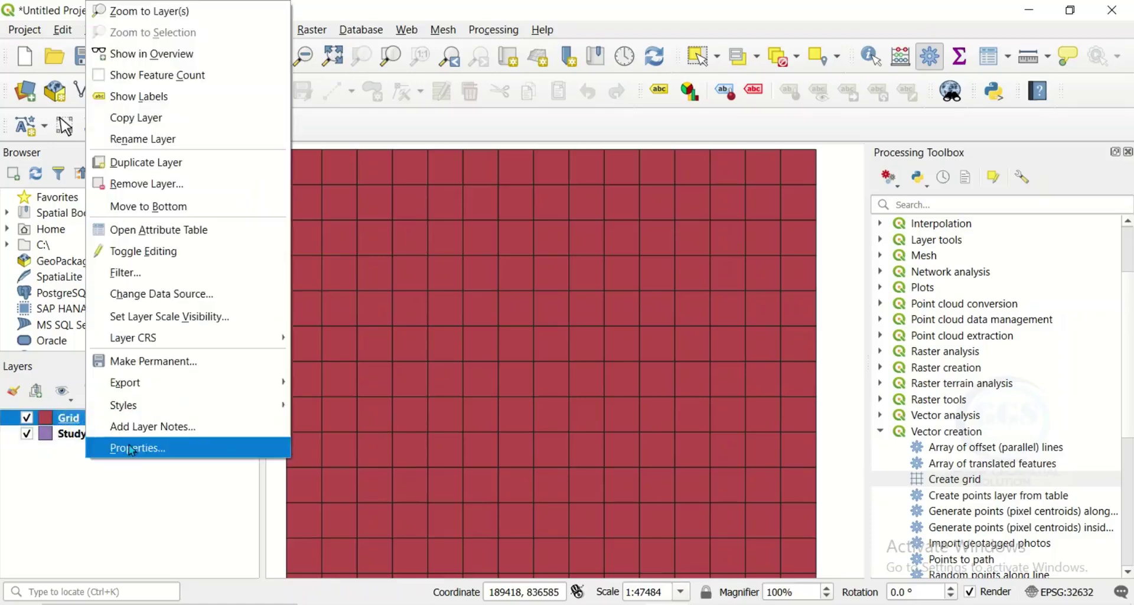
{"action": "left_click", "coordinate": [131, 449]}
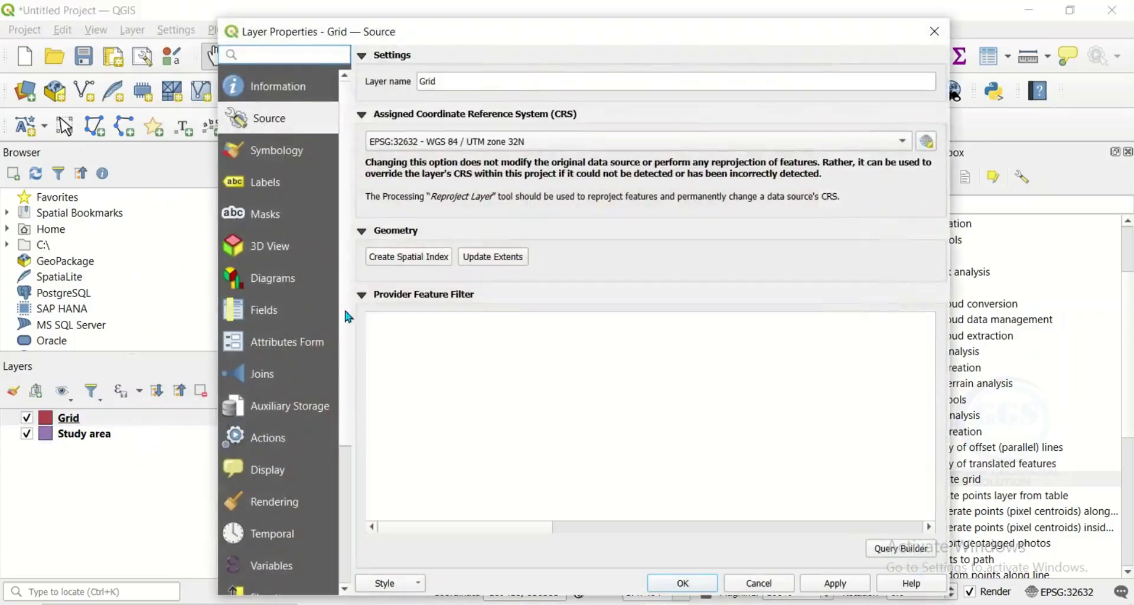
{"action": "left_click", "coordinate": [269, 150]}
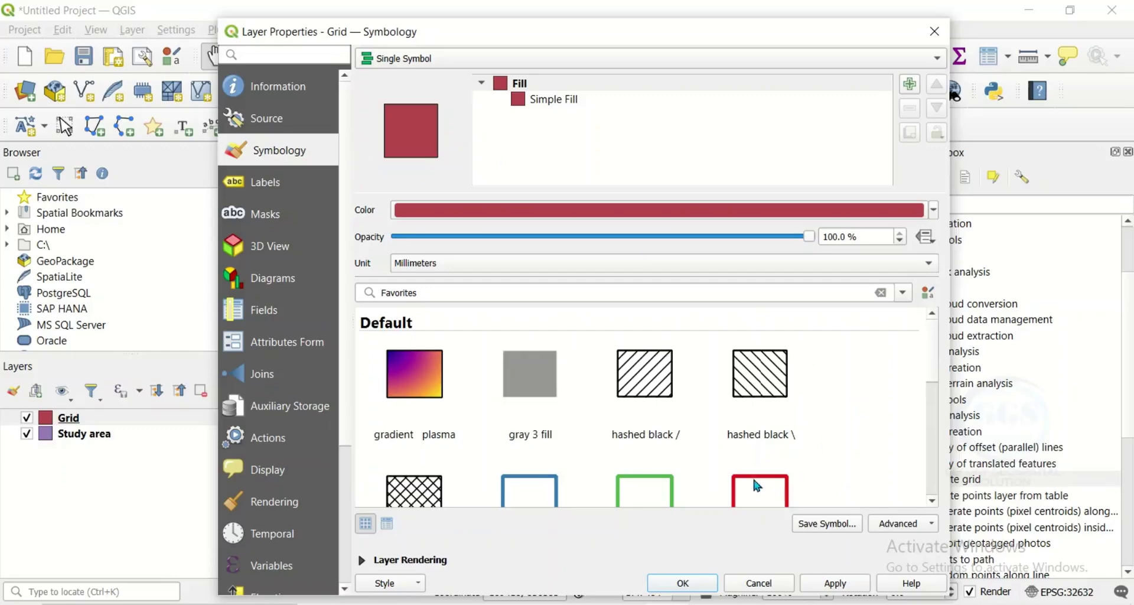
{"action": "left_click", "coordinate": [659, 485]}
{"action": "scroll", "coordinate": [691, 502], "scroll_direction": "down", "scroll_amount": 1}
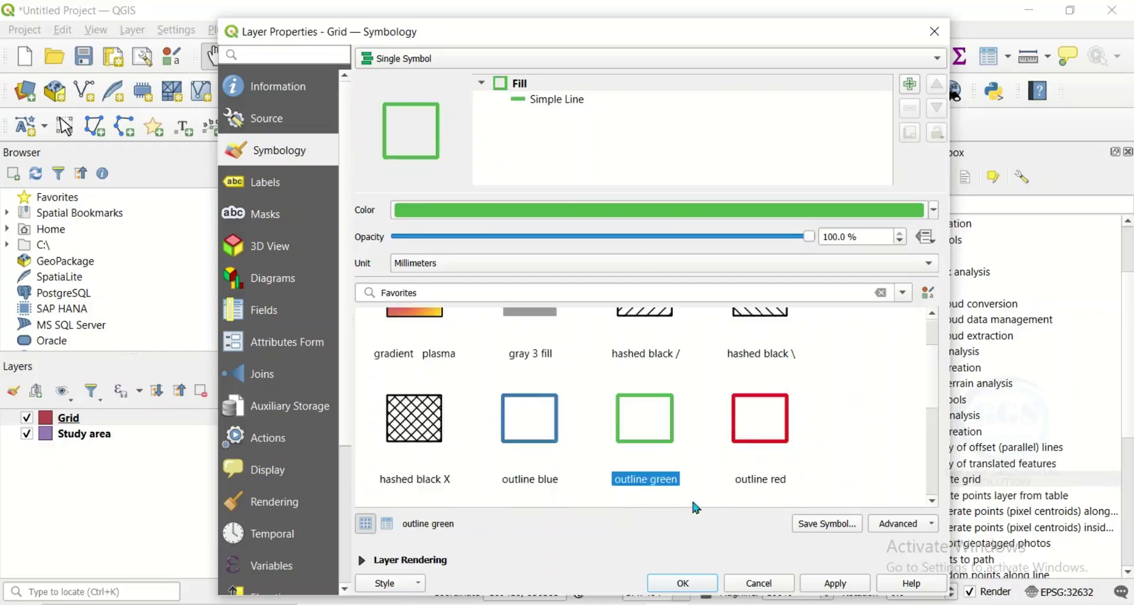
{"action": "left_click", "coordinate": [684, 583]}
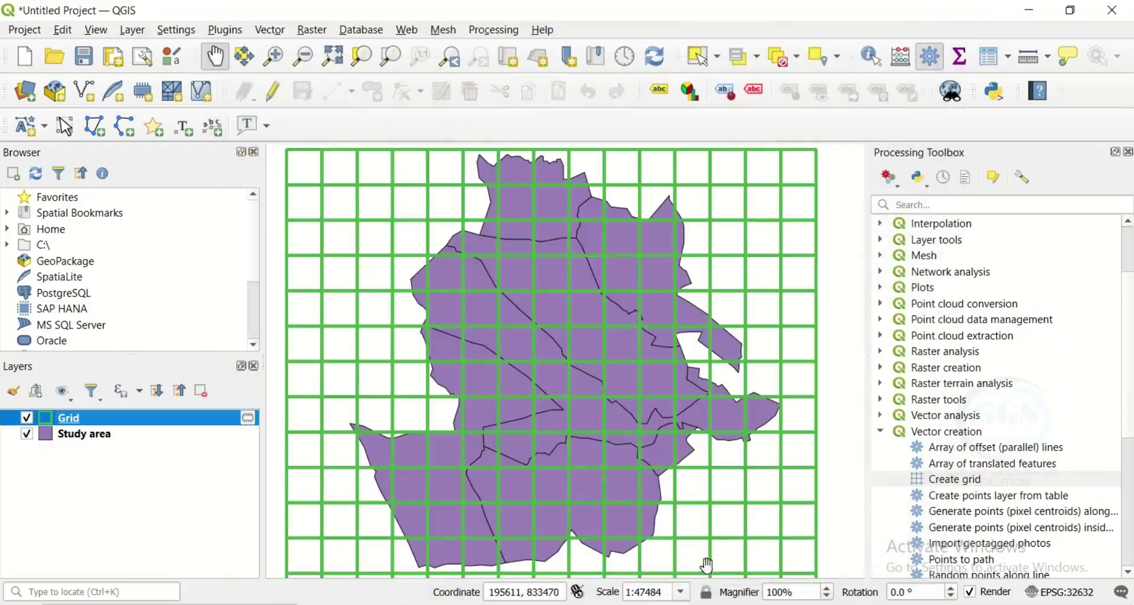